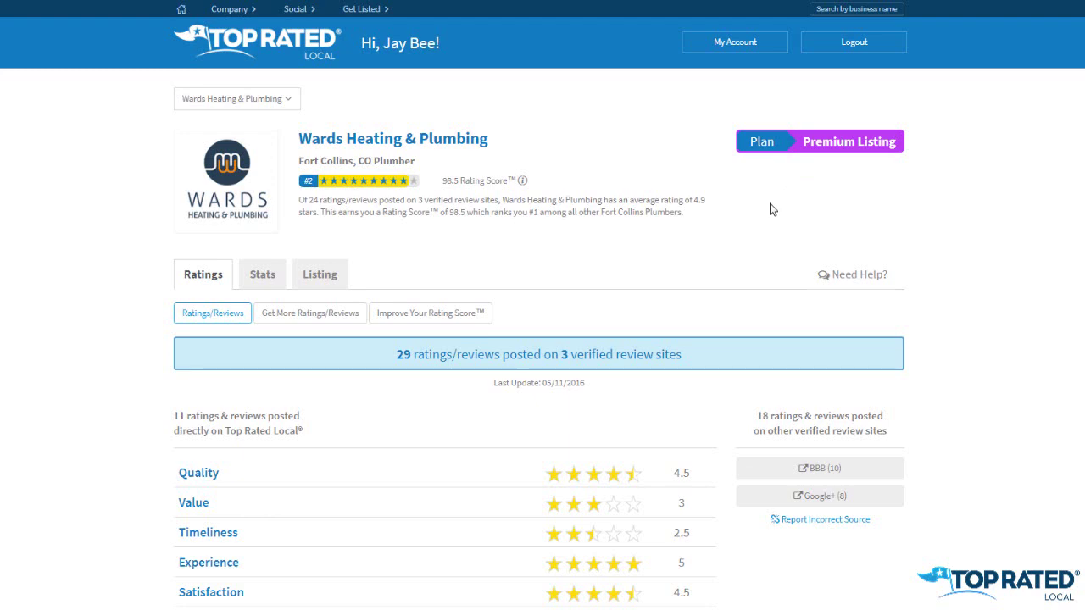
# Examine the business's category ratings and the individual customer reviews with their reply, verification, re-rate and notes options
pyautogui.scroll(-3, 771, 202)
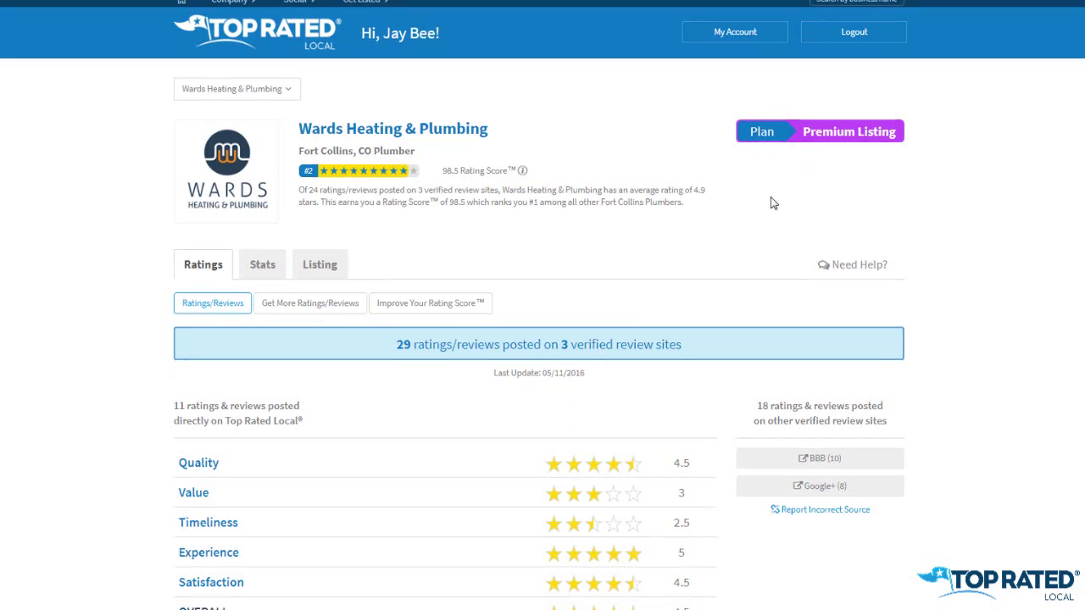
pyautogui.scroll(-3, 772, 201)
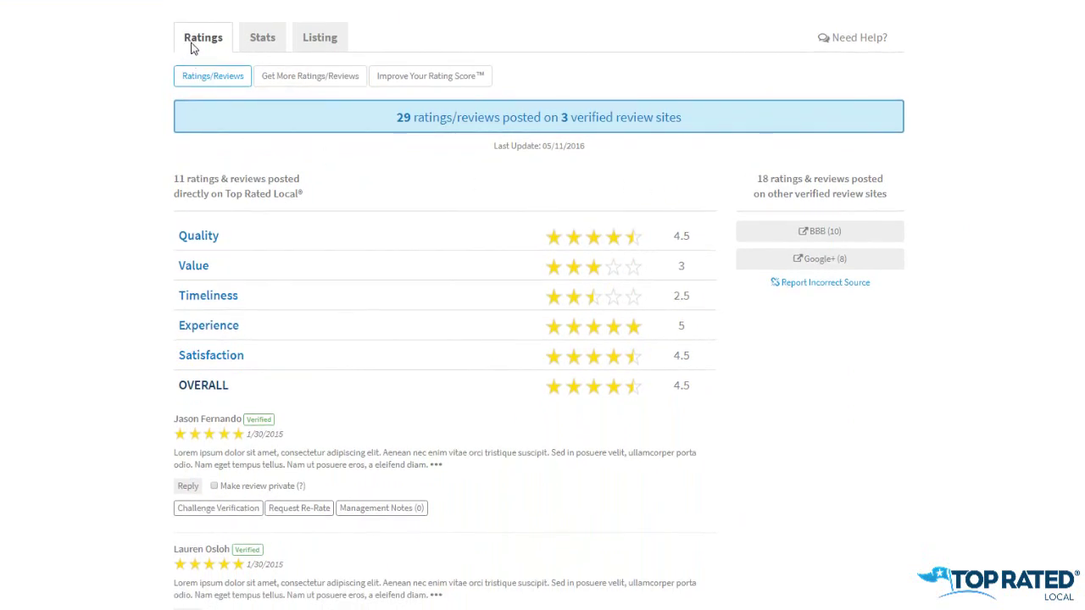
pyautogui.scroll(-2, 95, 195)
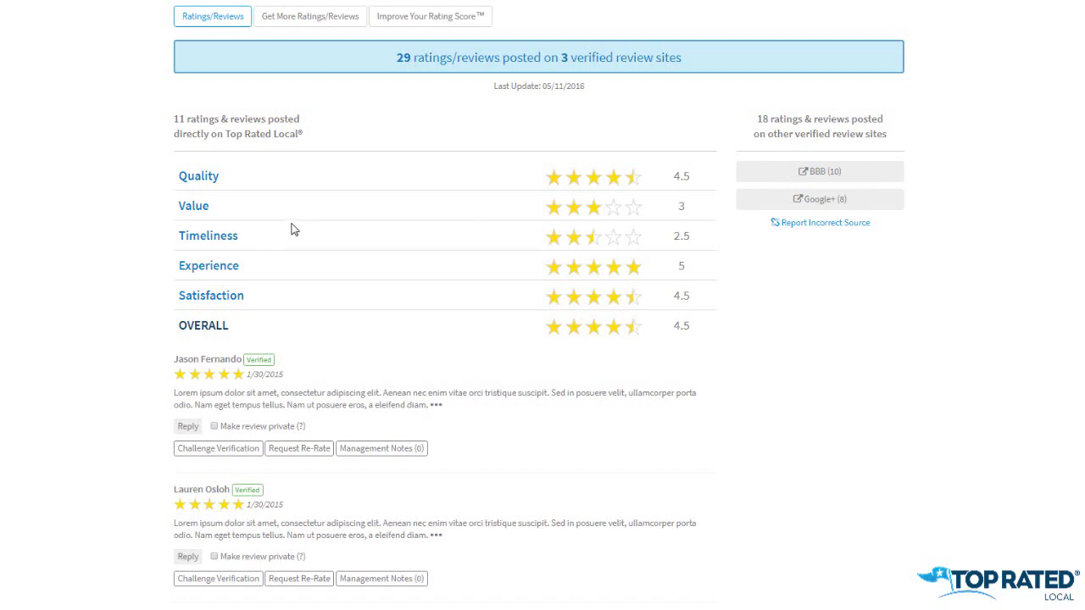
pyautogui.scroll(-1, 369, 213)
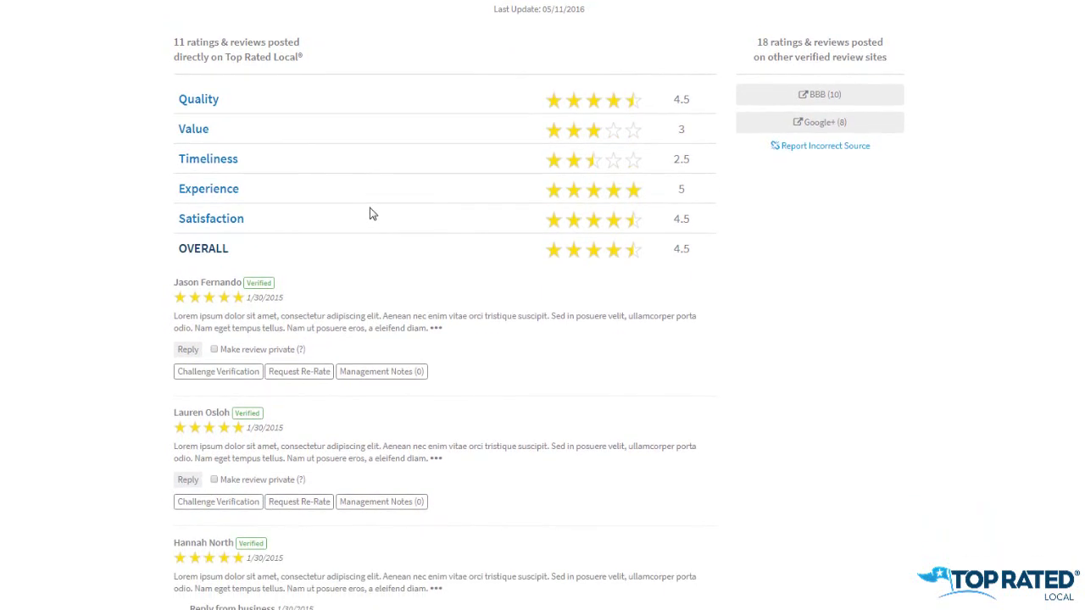
pyautogui.scroll(-1, 371, 212)
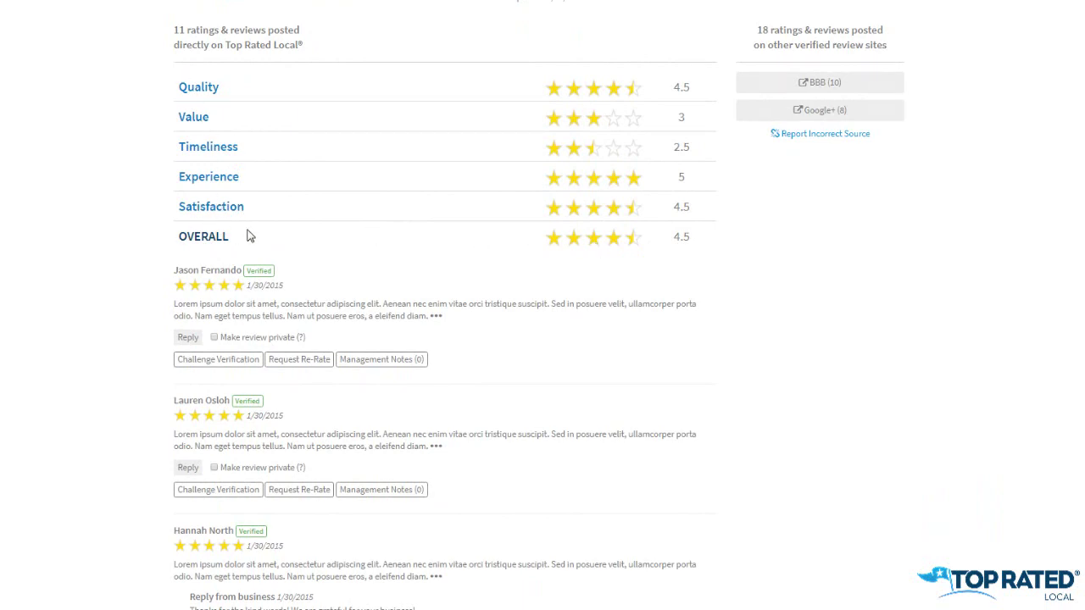
pyautogui.scroll(-2, 336, 228)
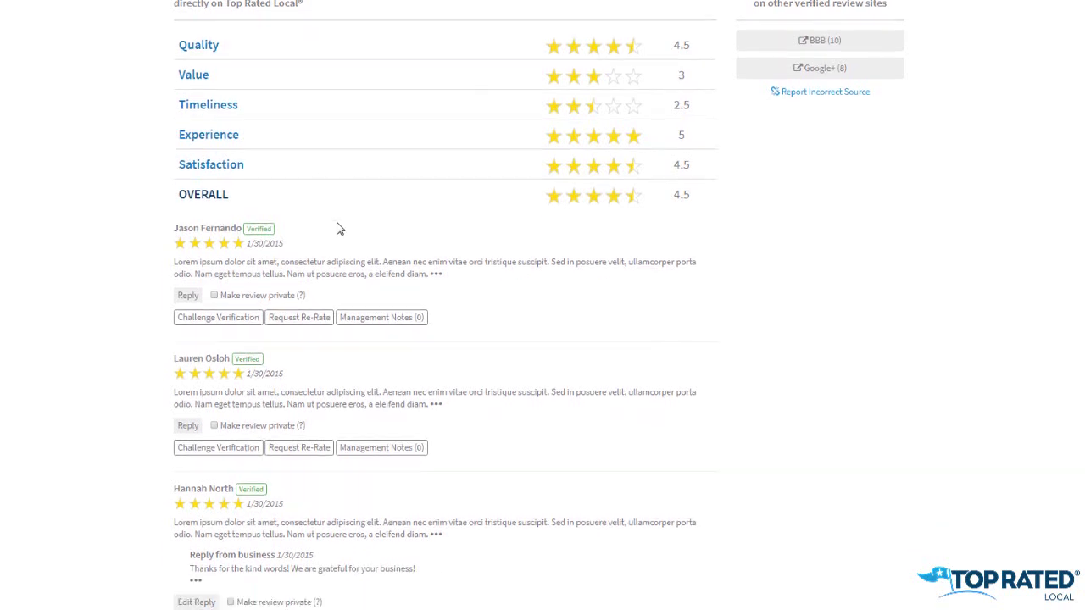
pyautogui.scroll(-3, 373, 217)
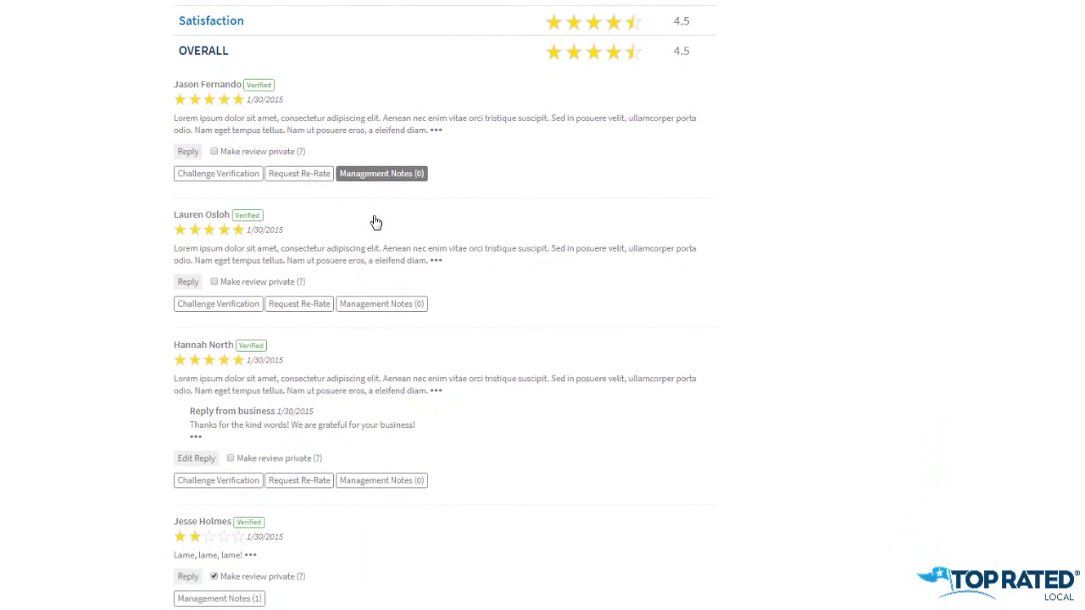
pyautogui.scroll(-1, 372, 218)
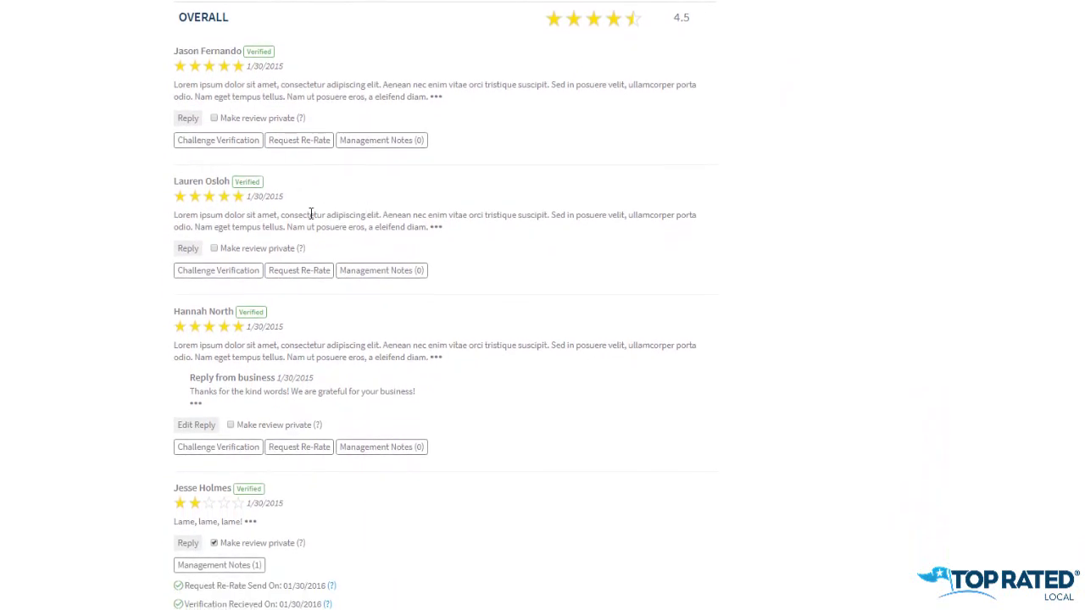
pyautogui.scroll(-1, 401, 374)
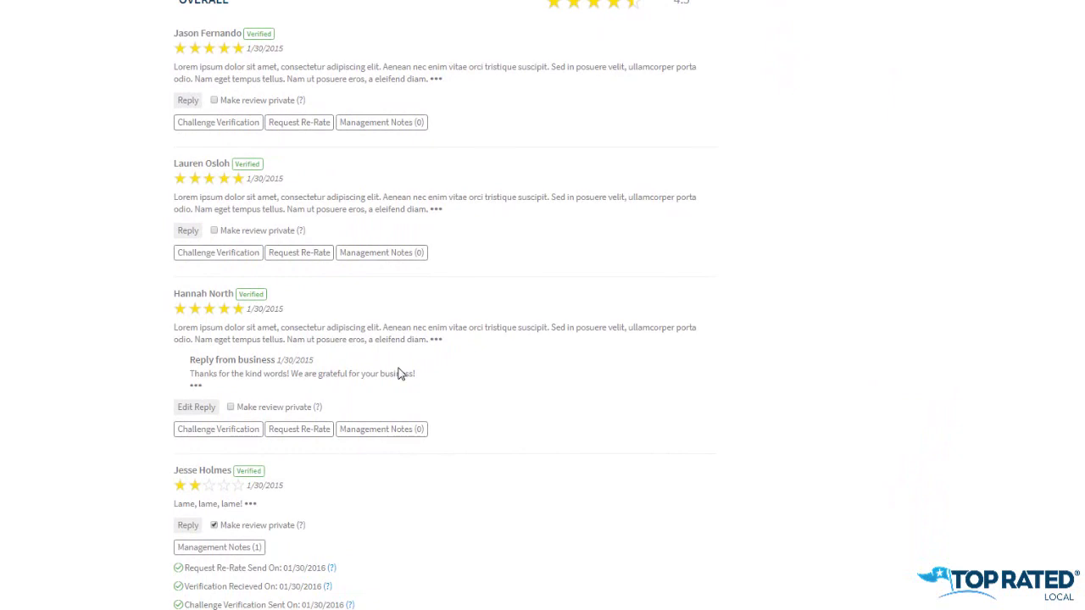
pyautogui.scroll(1, 402, 374)
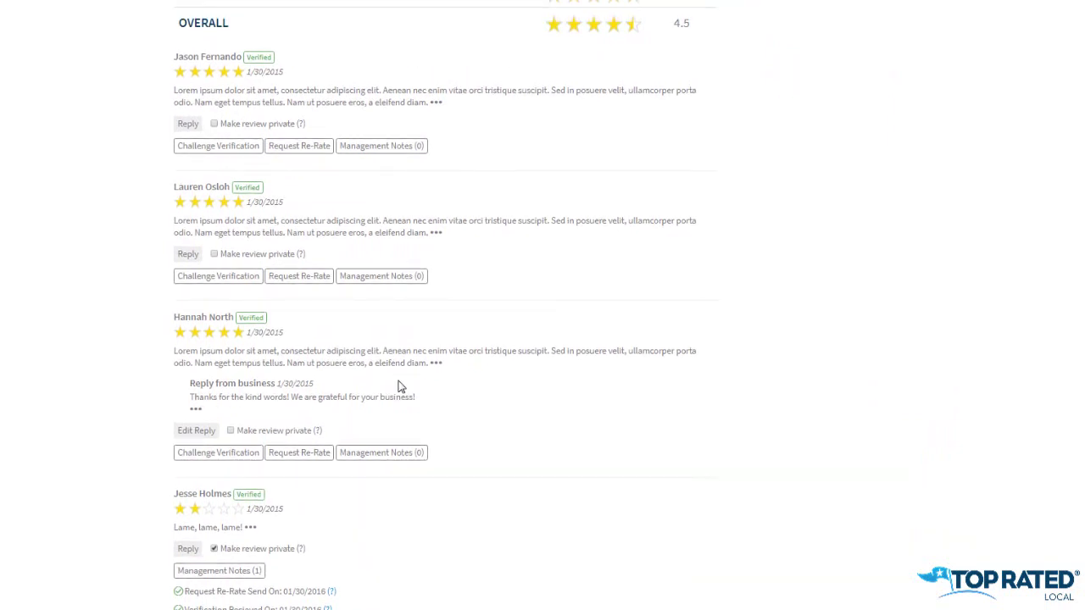
pyautogui.scroll(1, 388, 386)
pyautogui.scroll(2, 388, 385)
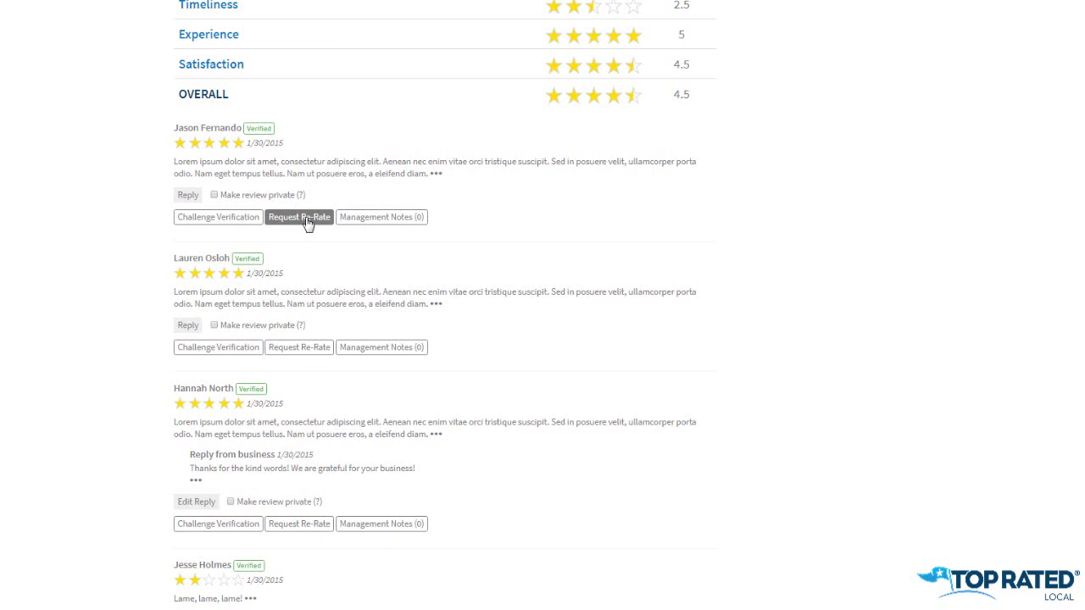
# View the management notes form for the first review, trying the option to send the reviewer a copy, and close it without adding a note
pyautogui.click(384, 220)
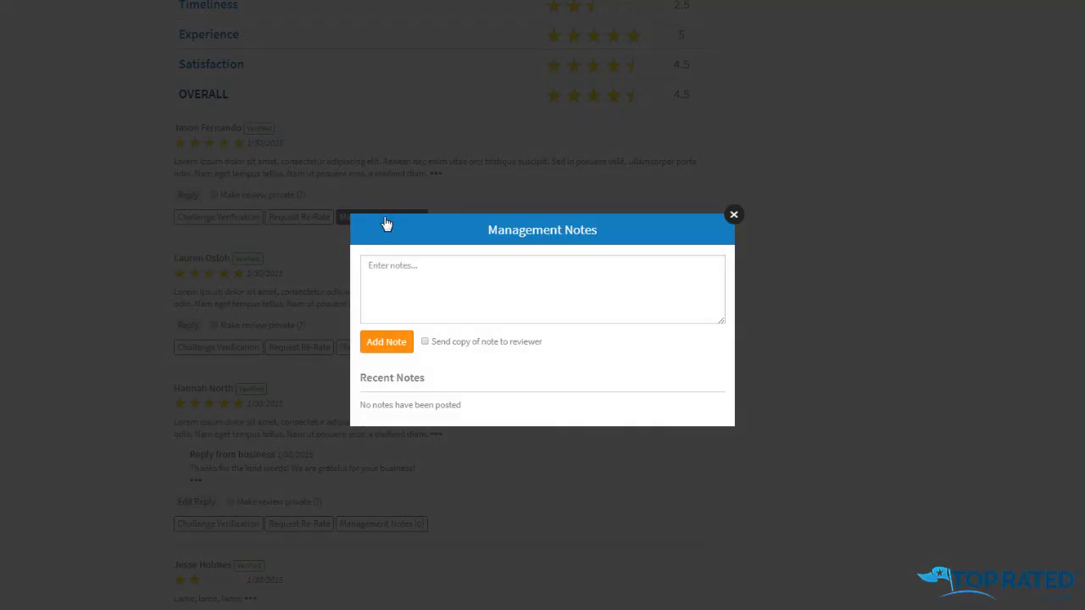
pyautogui.click(441, 284)
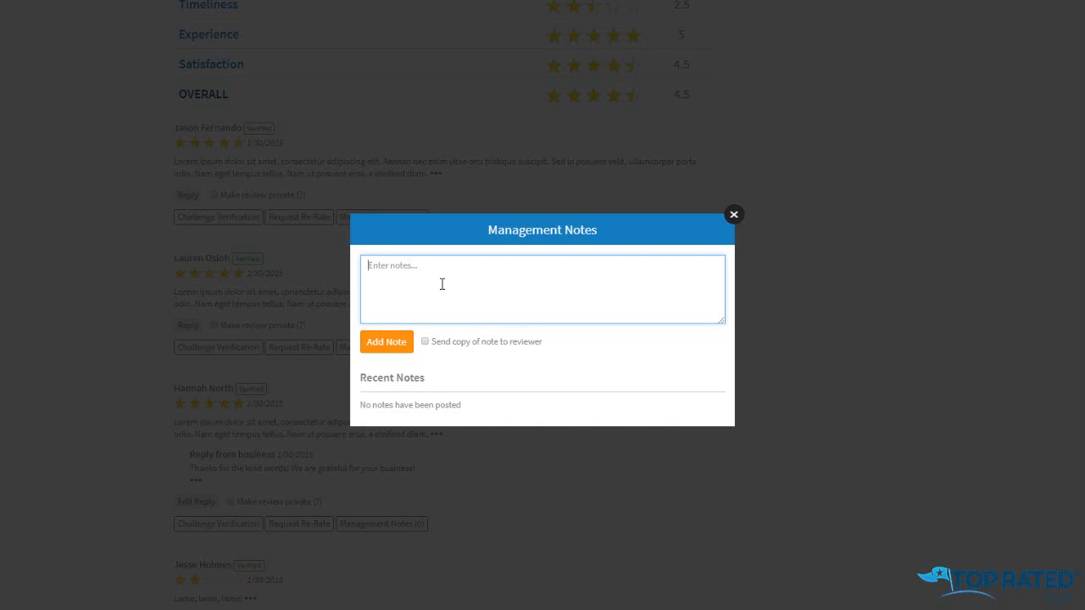
pyautogui.click(424, 342)
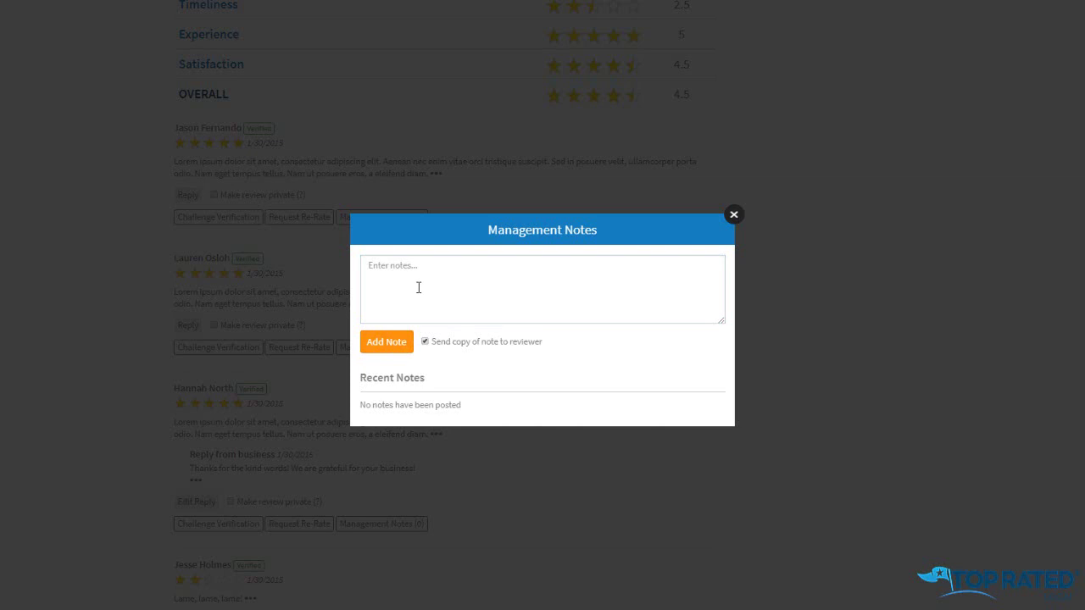
pyautogui.click(424, 341)
pyautogui.click(456, 296)
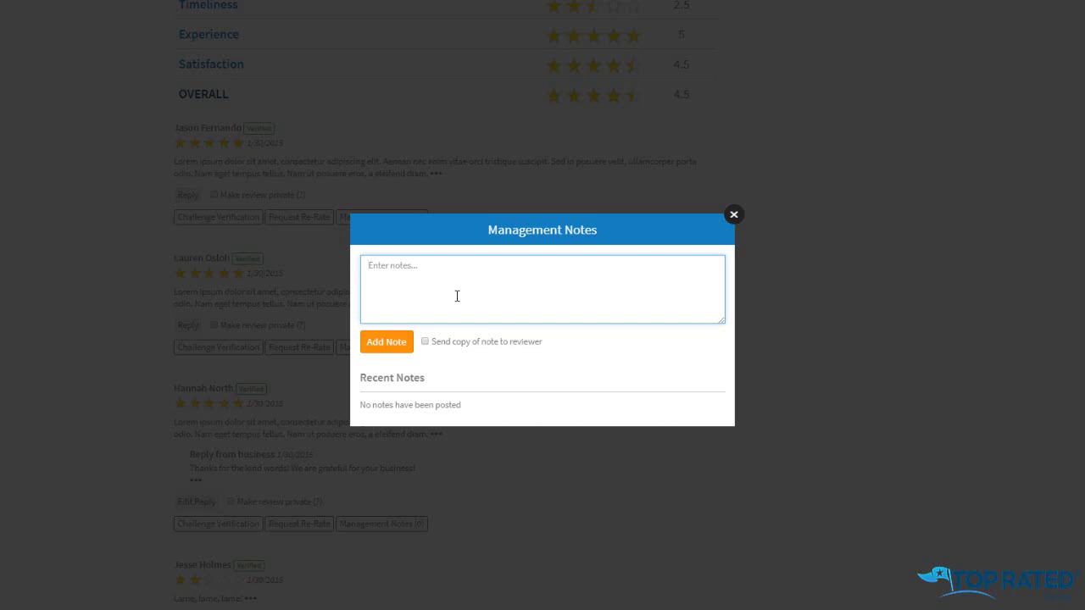
pyautogui.click(734, 214)
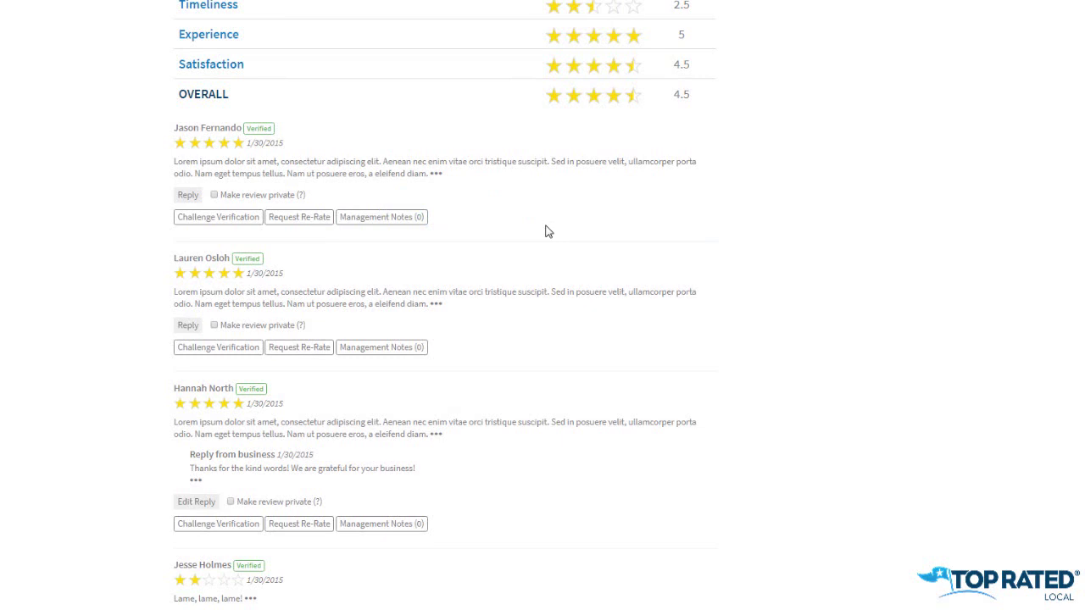
# Open the business reply form on the first review and try the option to send a copy of the reply to the reviewer
pyautogui.scroll(1, 545, 232)
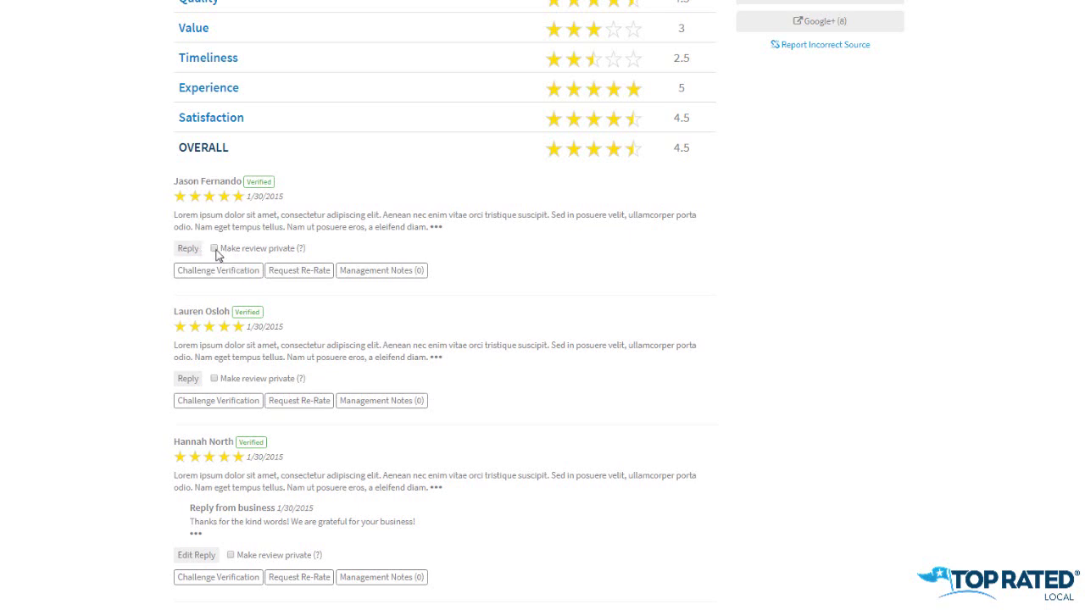
pyautogui.scroll(2, 329, 259)
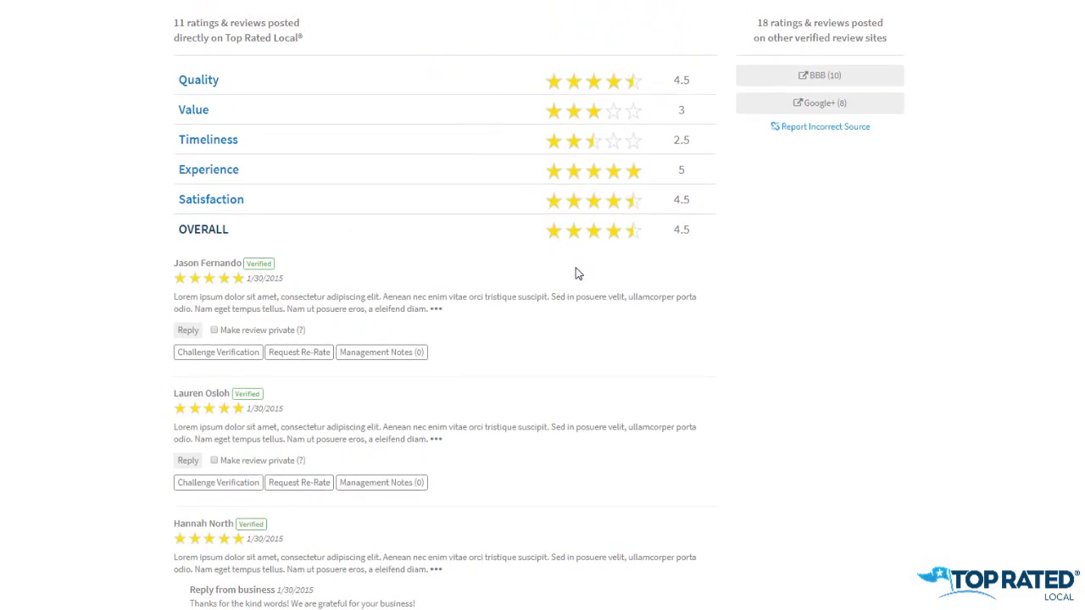
pyautogui.scroll(-1, 574, 274)
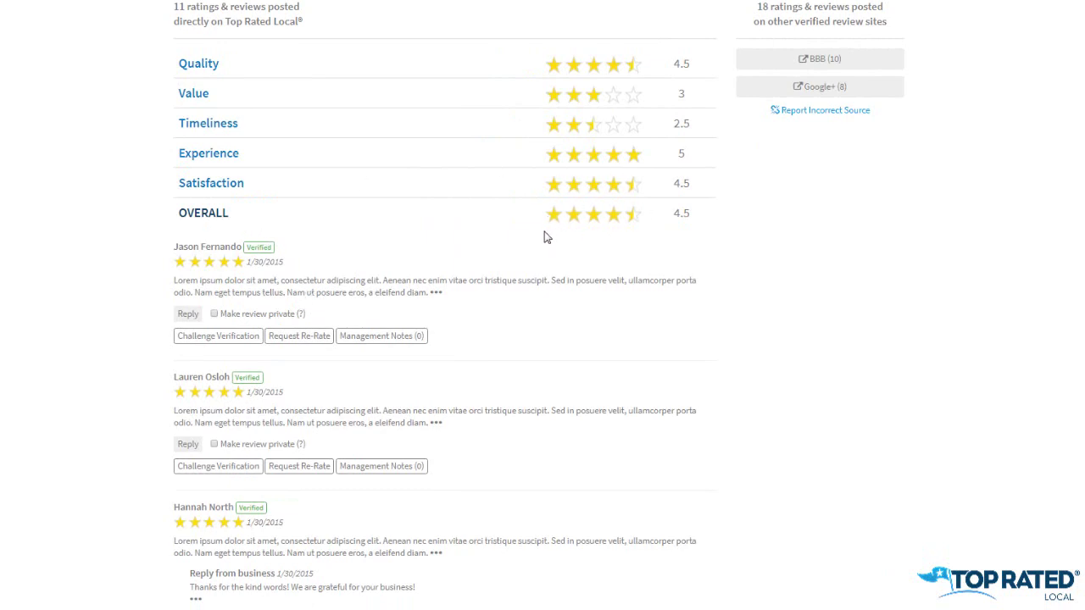
pyautogui.scroll(-1, 490, 247)
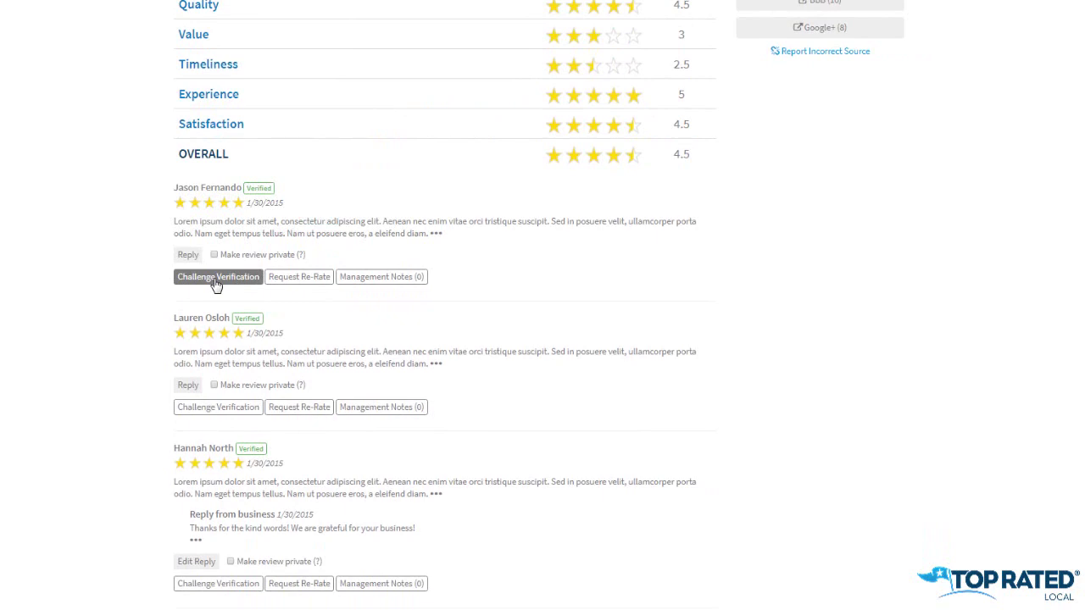
pyautogui.click(190, 255)
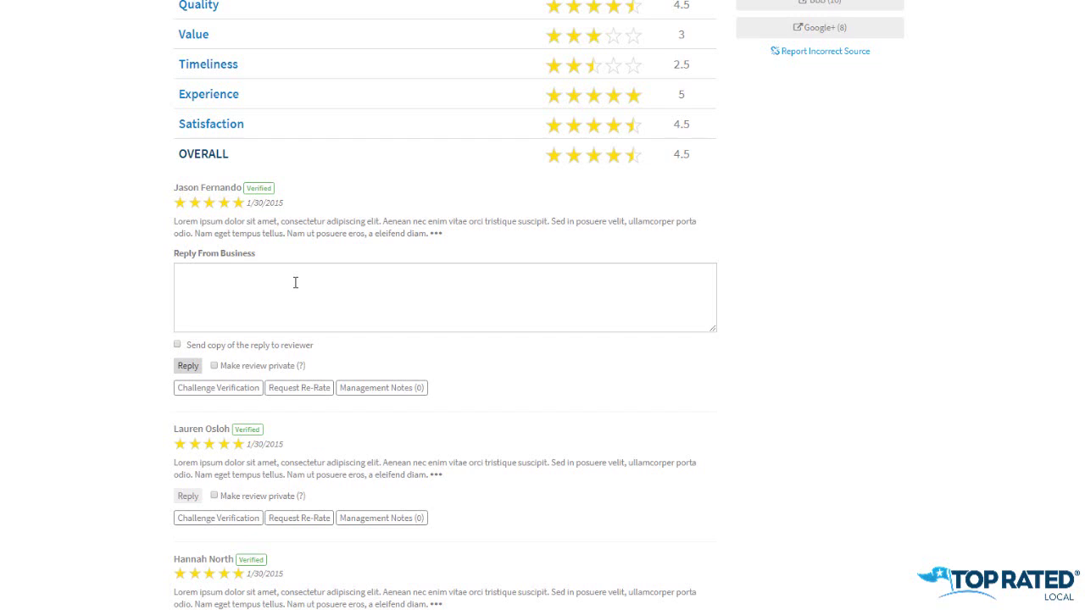
pyautogui.click(218, 291)
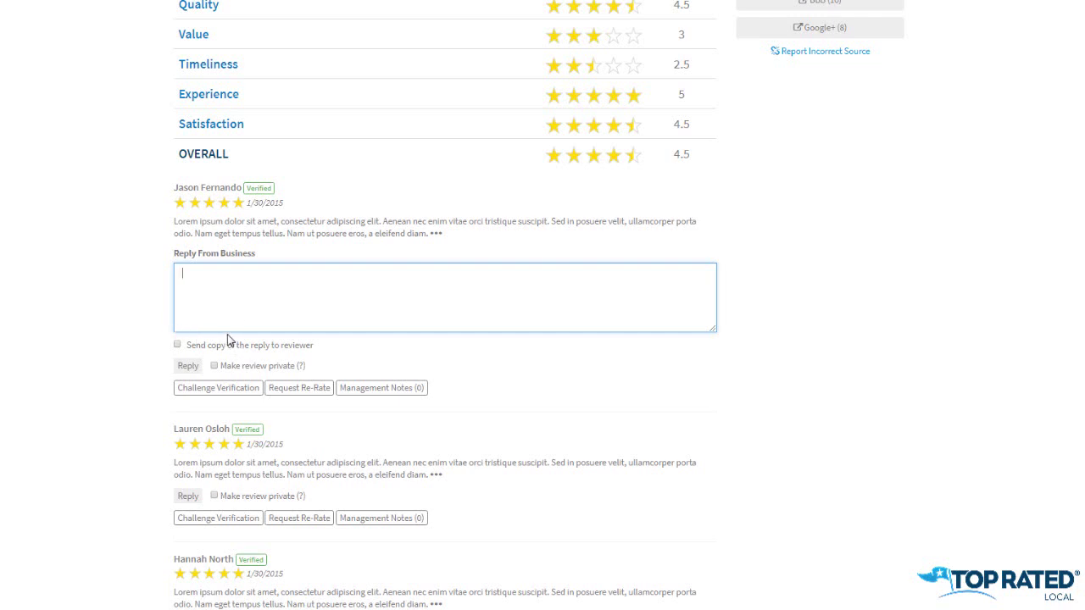
pyautogui.click(178, 345)
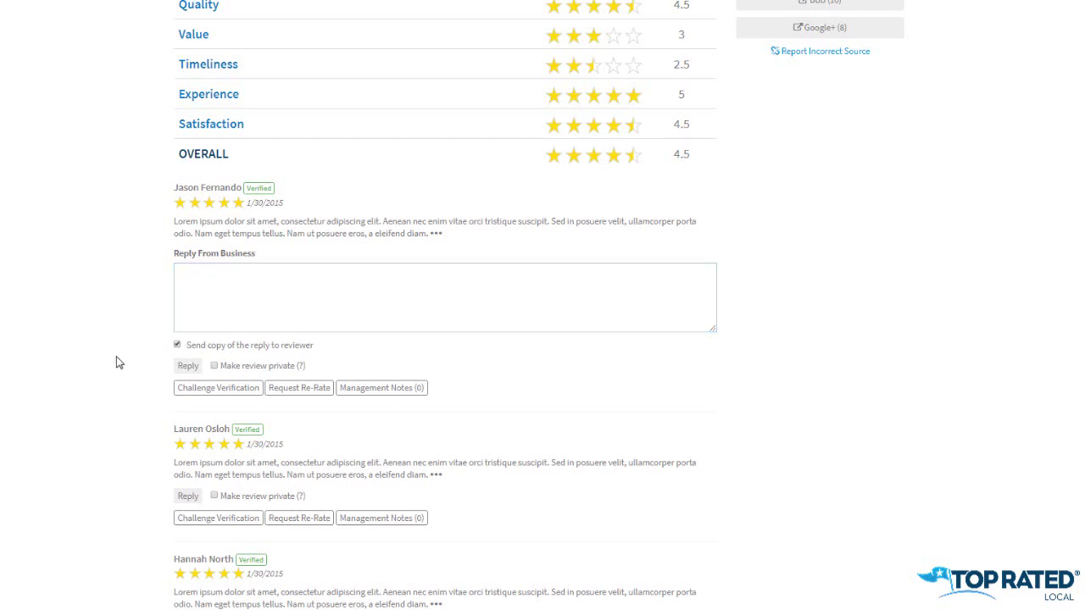
pyautogui.click(244, 289)
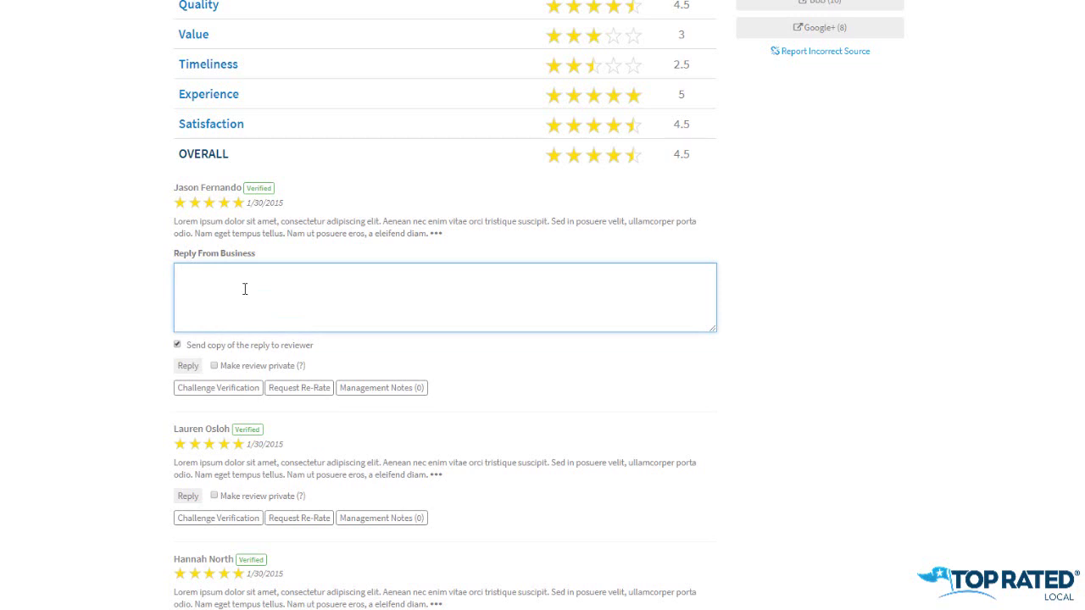
pyautogui.click(177, 345)
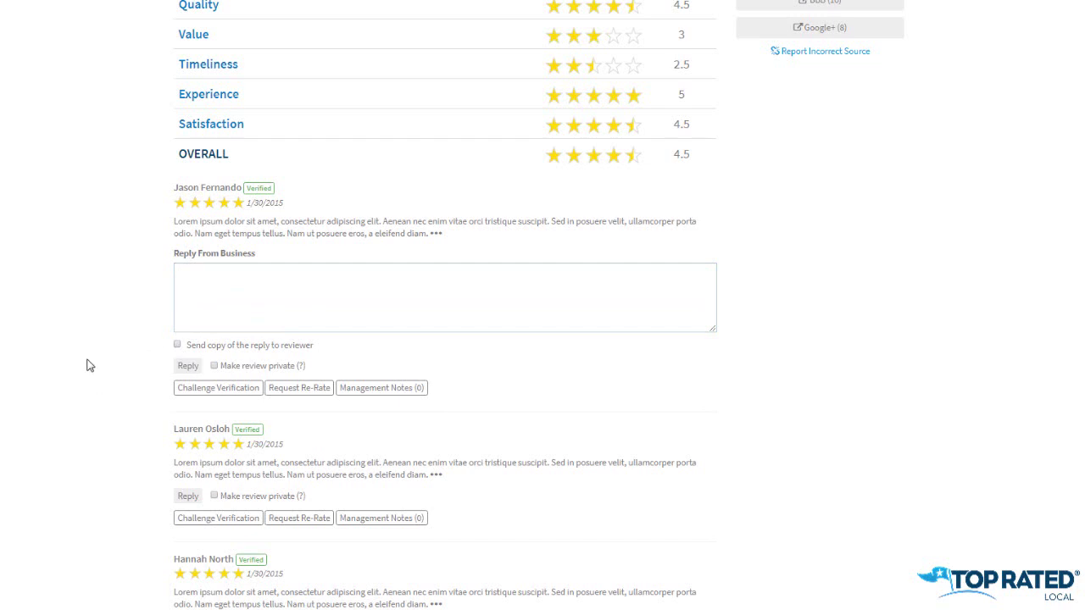
# View the management notes history of the two-star private review, try the send-copy-to-reviewer option, and close it without adding a note
pyautogui.scroll(-5, 90, 360)
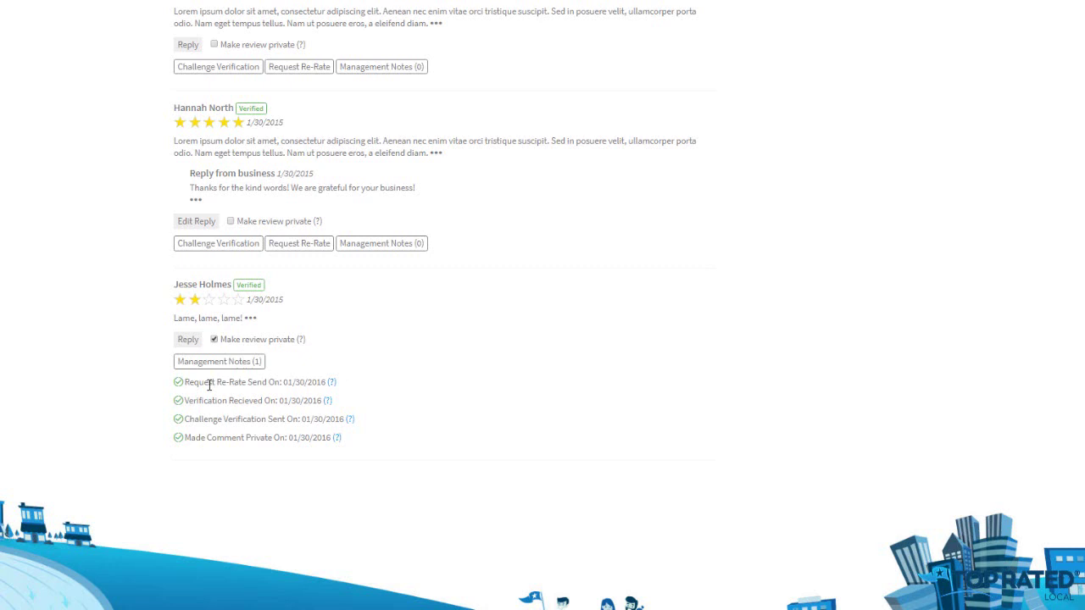
pyautogui.click(223, 363)
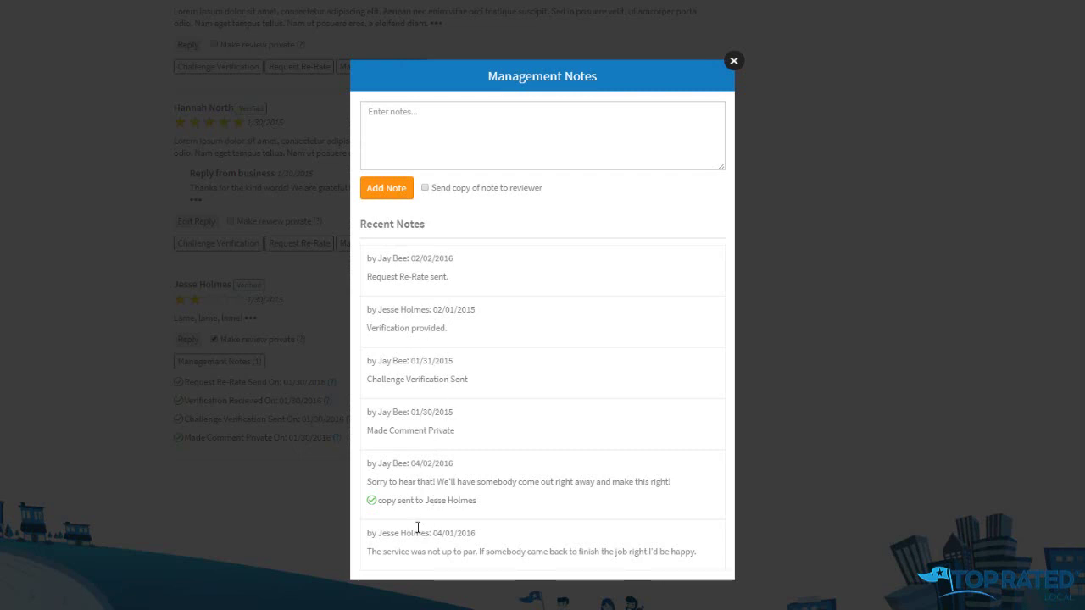
pyautogui.click(464, 133)
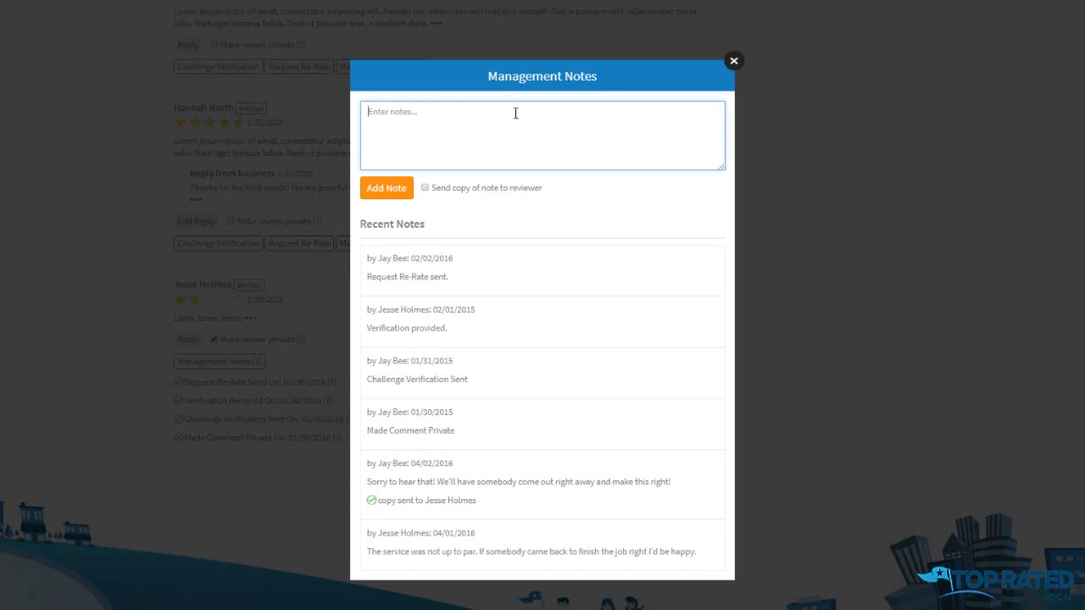
pyautogui.click(425, 188)
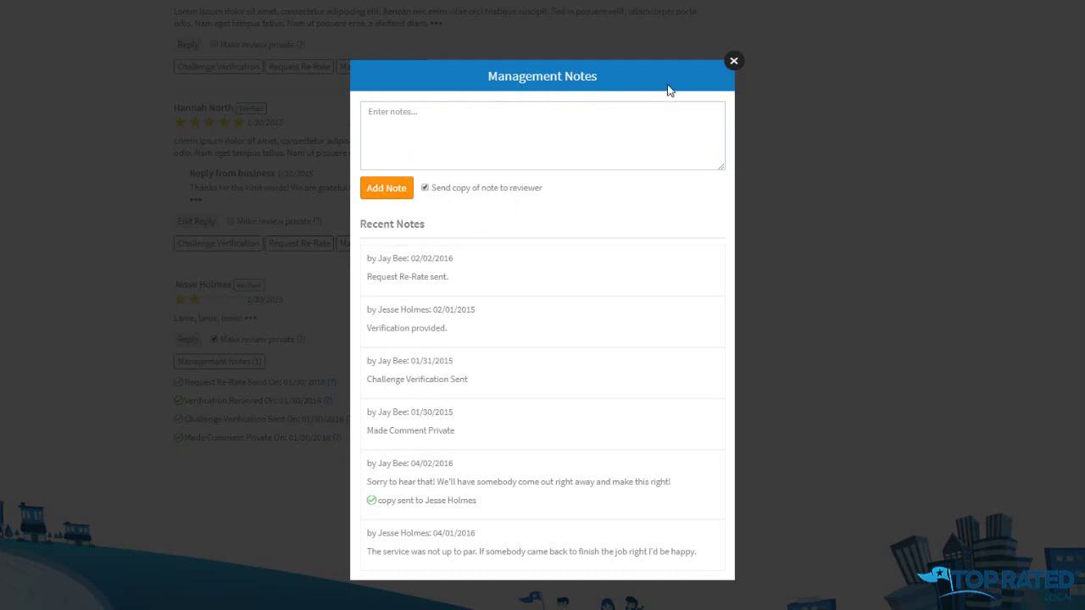
pyautogui.click(734, 61)
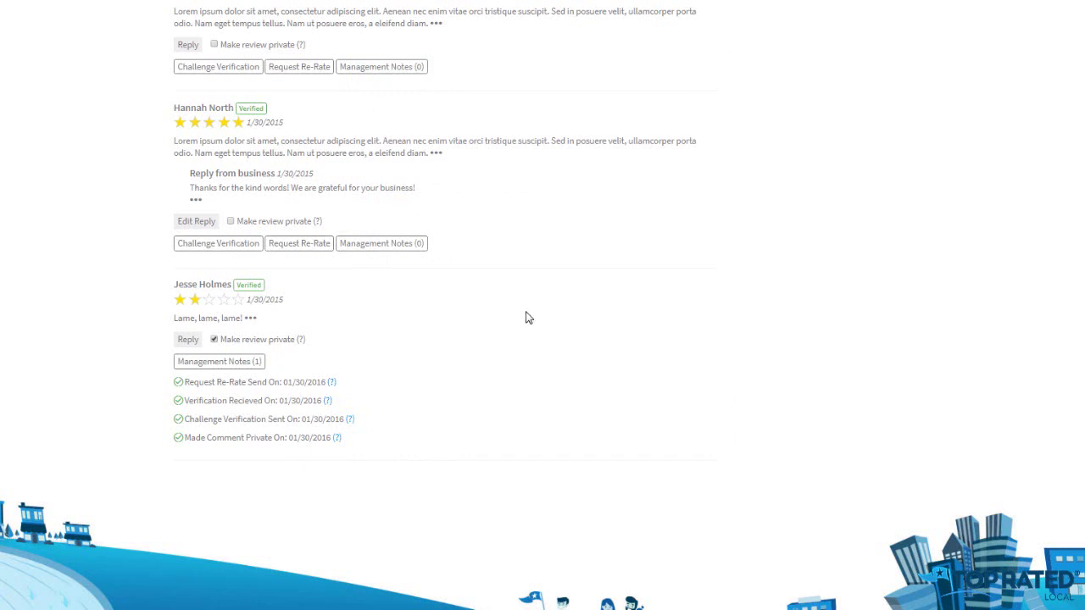
# Open the business's listing management page and look over the listing previews, Staff Favorite info and Website Widgets section
pyautogui.scroll(4, 623, 331)
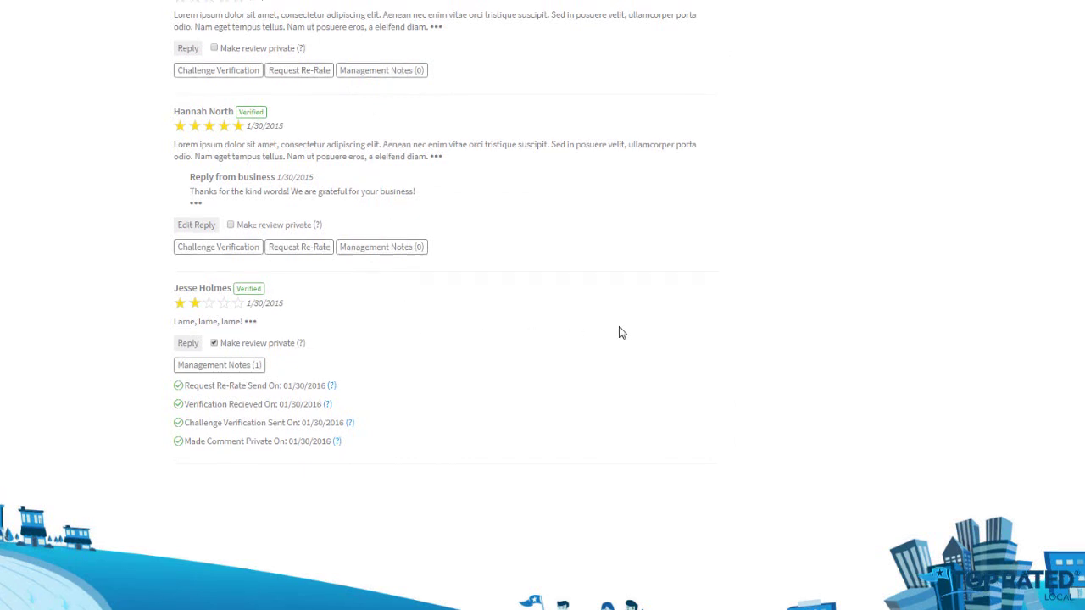
pyautogui.scroll(6, 623, 335)
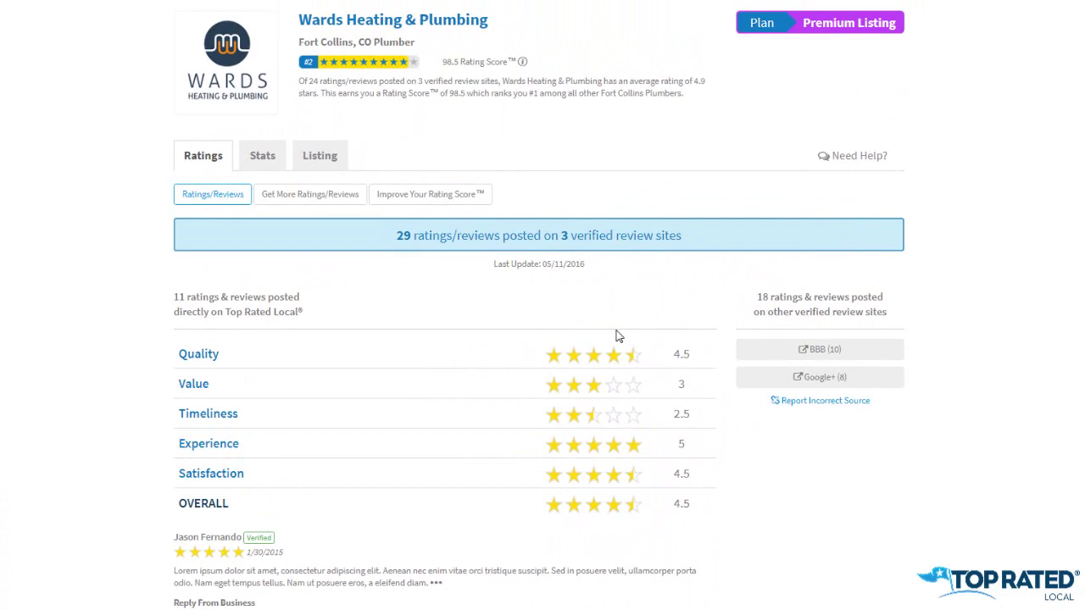
pyautogui.click(329, 161)
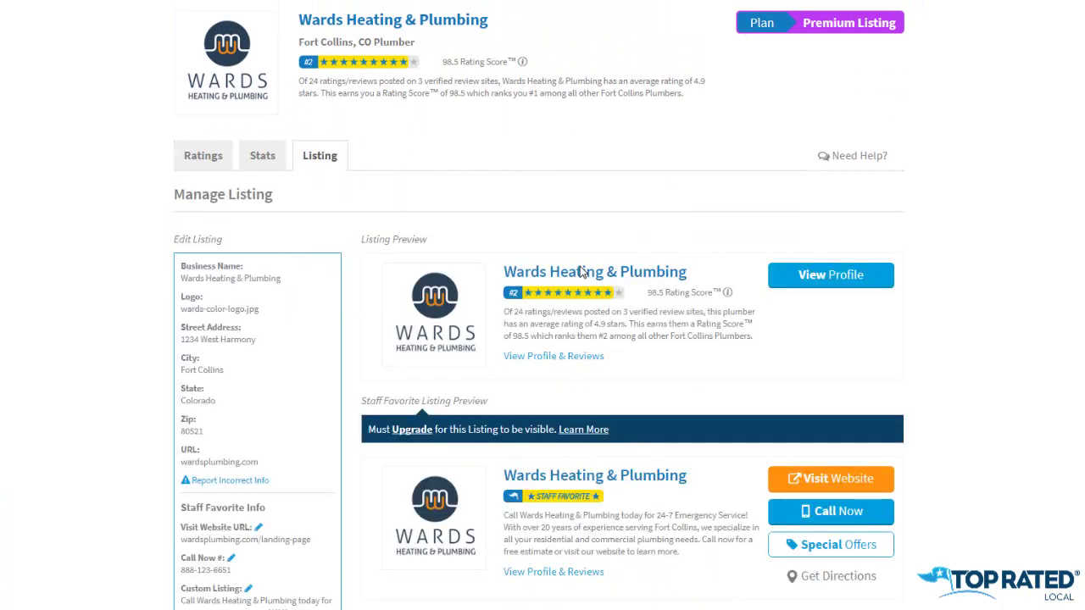
pyautogui.scroll(-1, 946, 341)
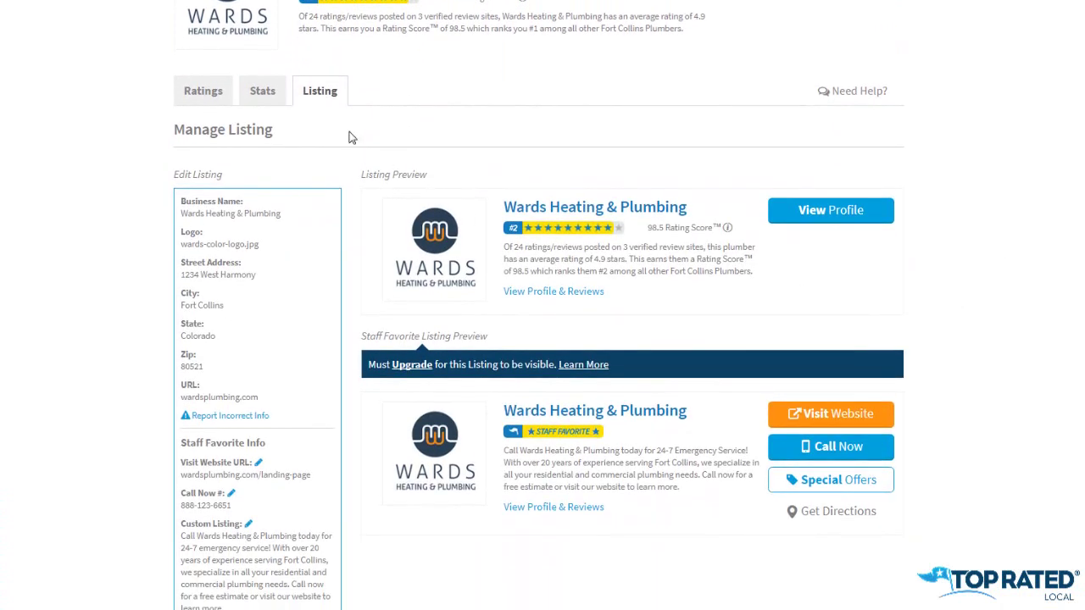
pyautogui.scroll(-5, 983, 343)
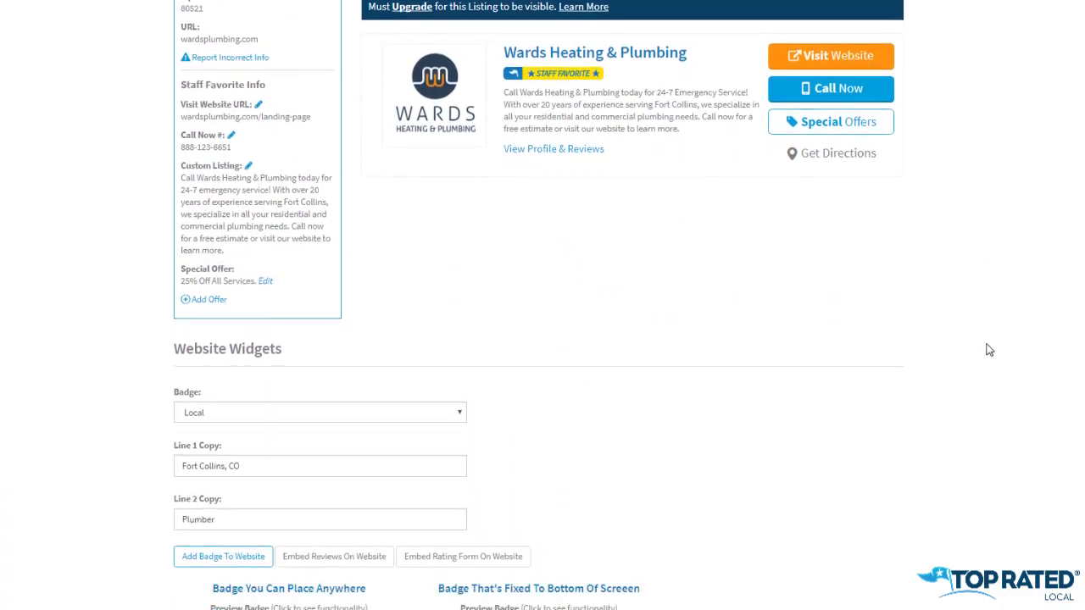
# Preview the functionality of the badge fixed to the bottom of the screen, view its recent reviews and overall ratings, and close the preview
pyautogui.scroll(-5, 989, 350)
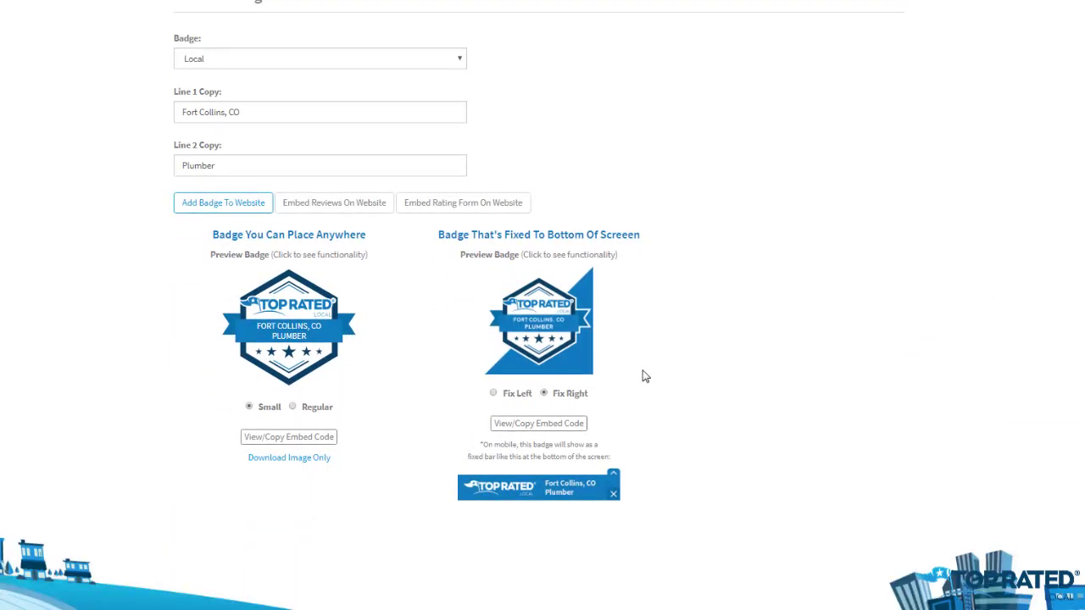
pyautogui.scroll(1, 681, 389)
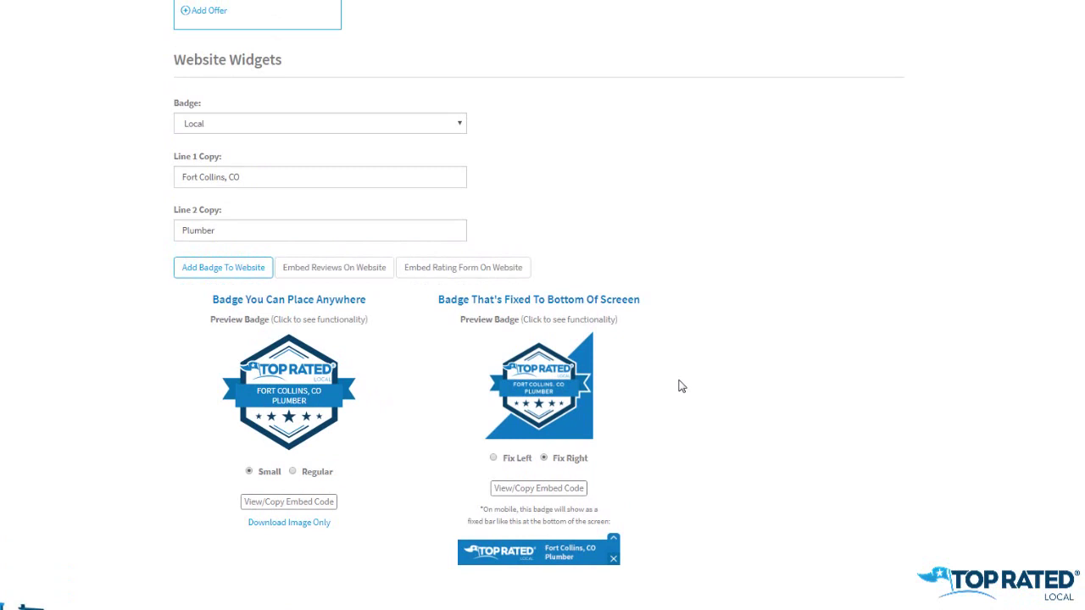
pyautogui.click(541, 406)
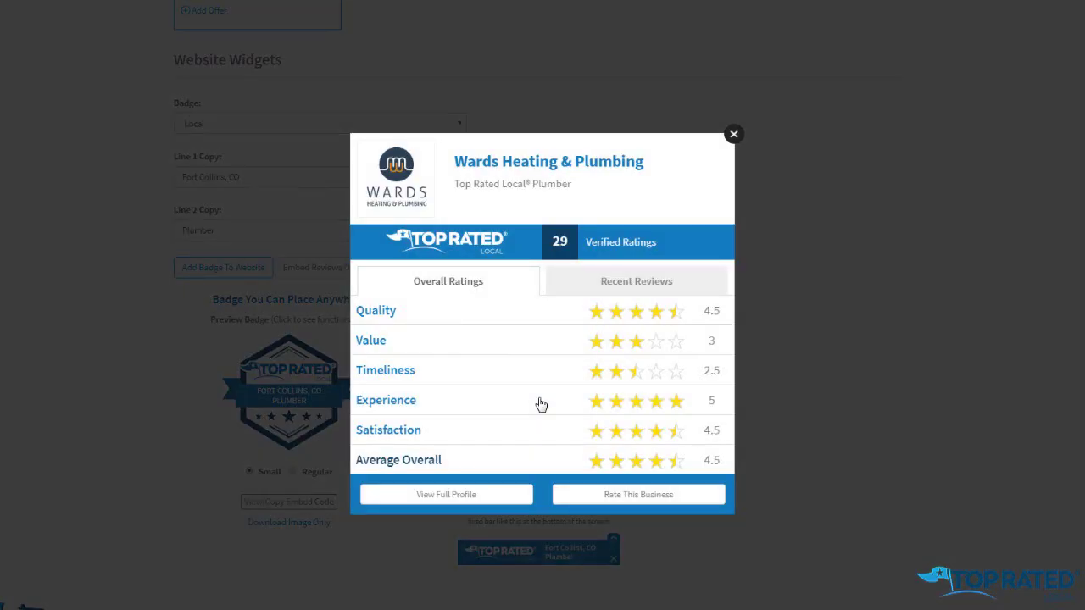
pyautogui.click(623, 288)
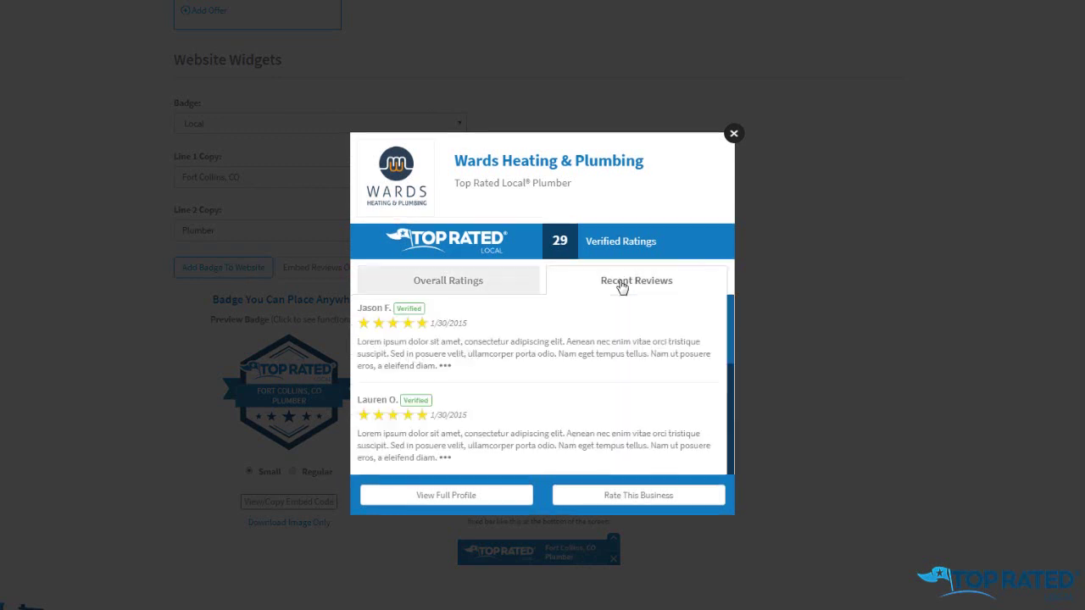
pyautogui.click(442, 287)
pyautogui.click(733, 137)
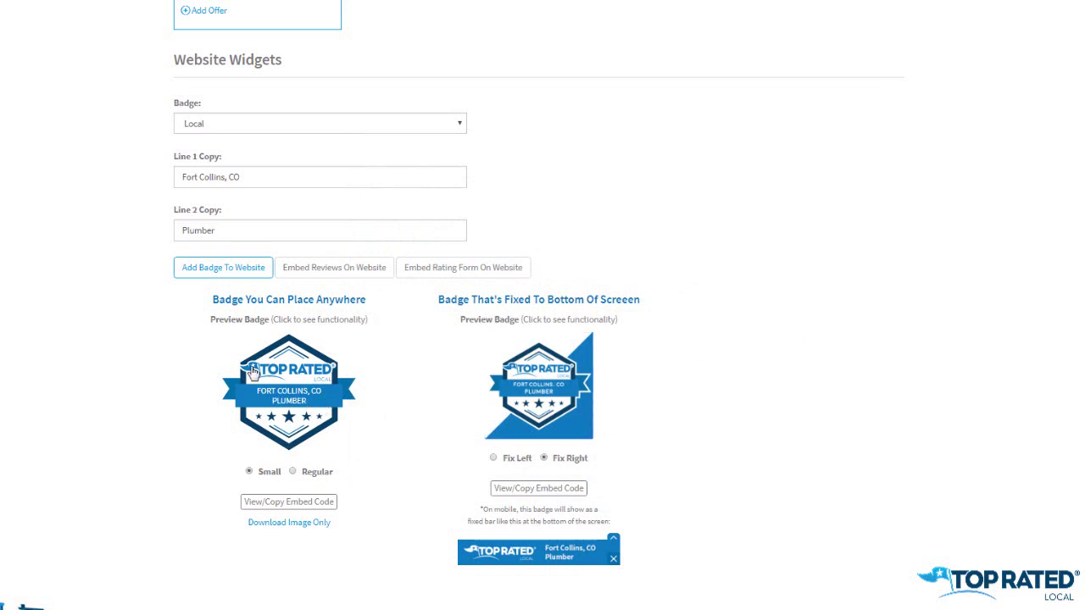
# Keep the badge type as Local and set its Line 1 copy to "Denver, CO" and Line 2 copy to "Dentist"
pyautogui.click(224, 128)
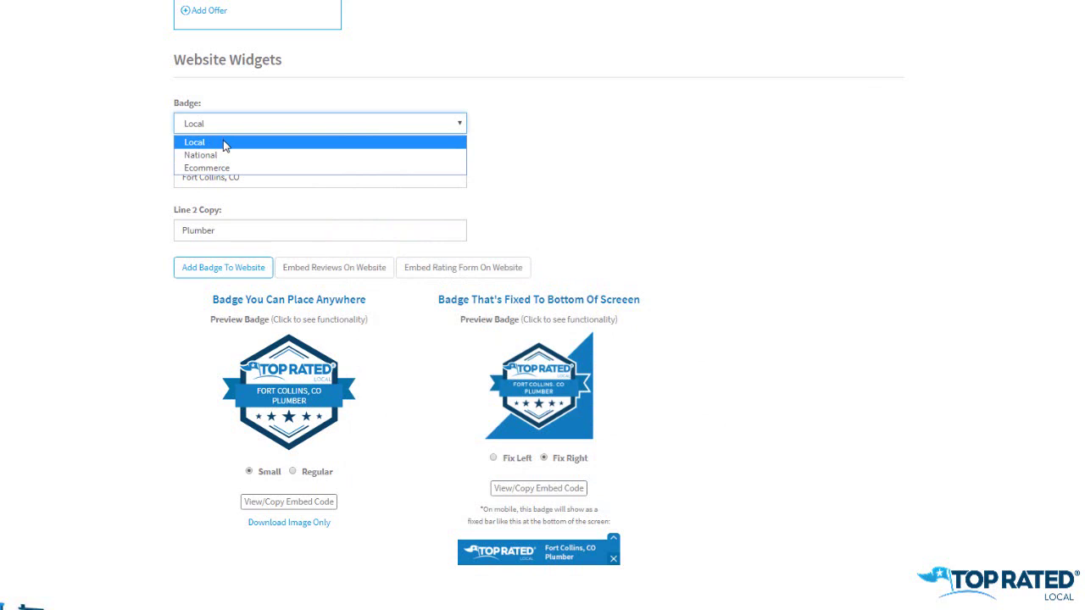
pyautogui.click(214, 143)
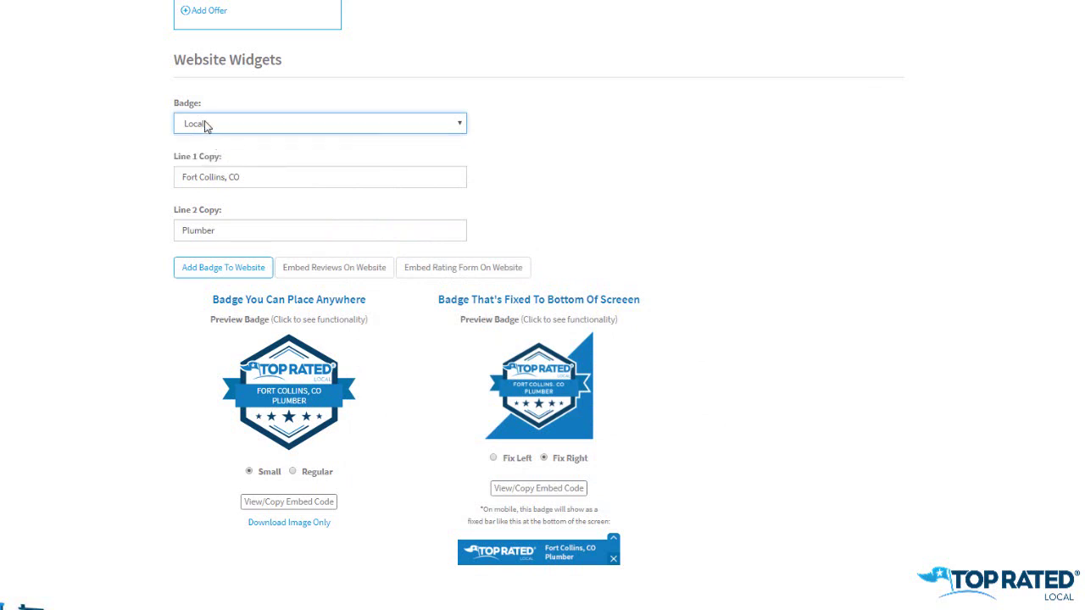
pyautogui.click(246, 182)
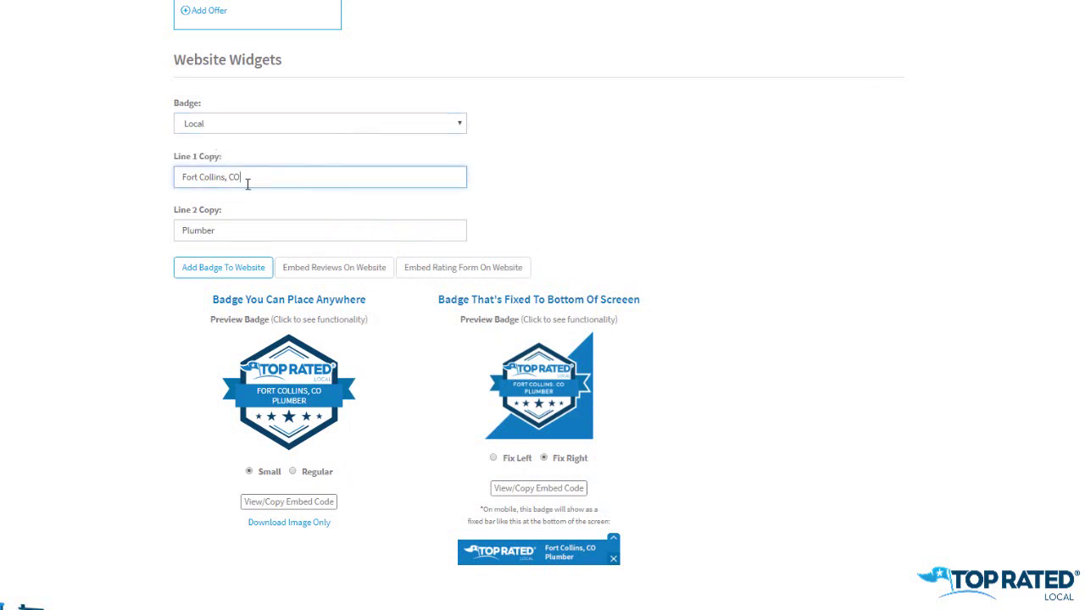
pyautogui.moveTo(247, 183); pyautogui.dragTo(167, 189)
pyautogui.click(219, 233)
pyautogui.moveTo(219, 234); pyautogui.dragTo(148, 245)
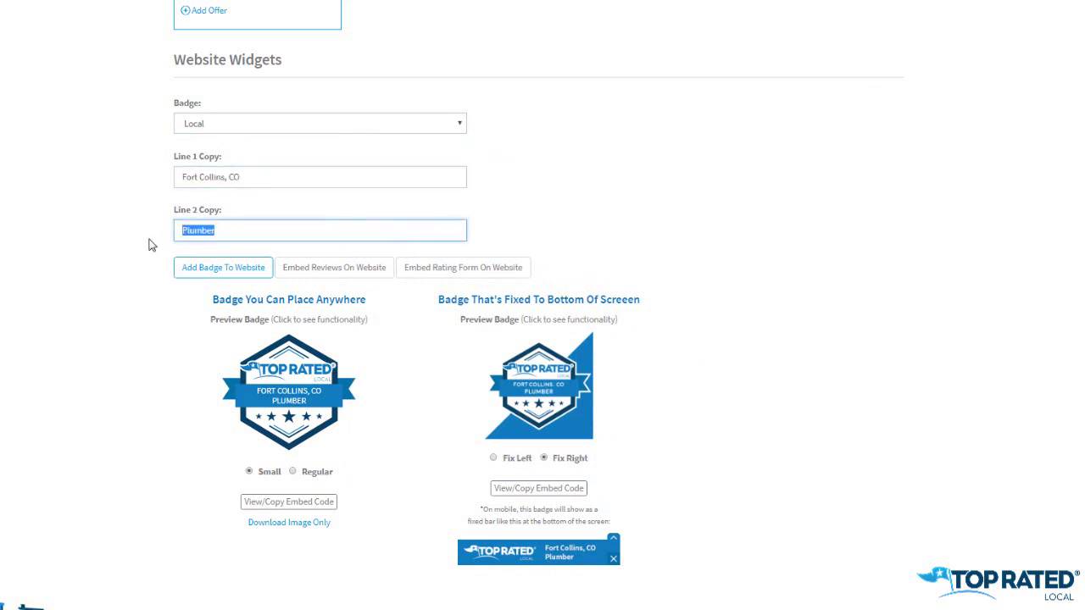
pyautogui.moveTo(254, 229); pyautogui.dragTo(144, 241)
pyautogui.write('Dentist')
pyautogui.moveTo(223, 179); pyautogui.dragTo(143, 182)
pyautogui.write('Denver')
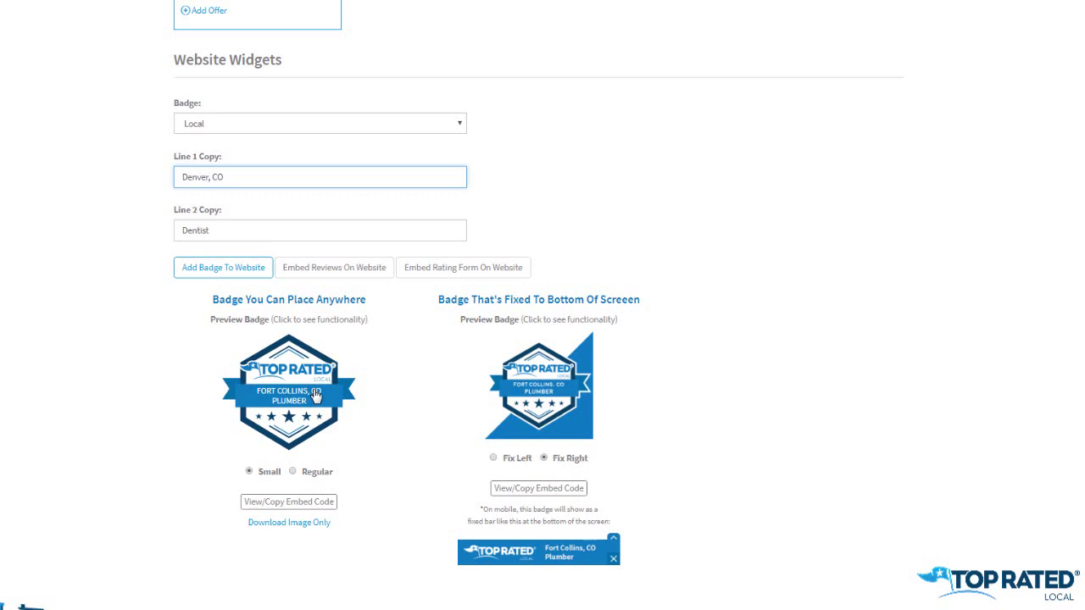
pyautogui.click(746, 377)
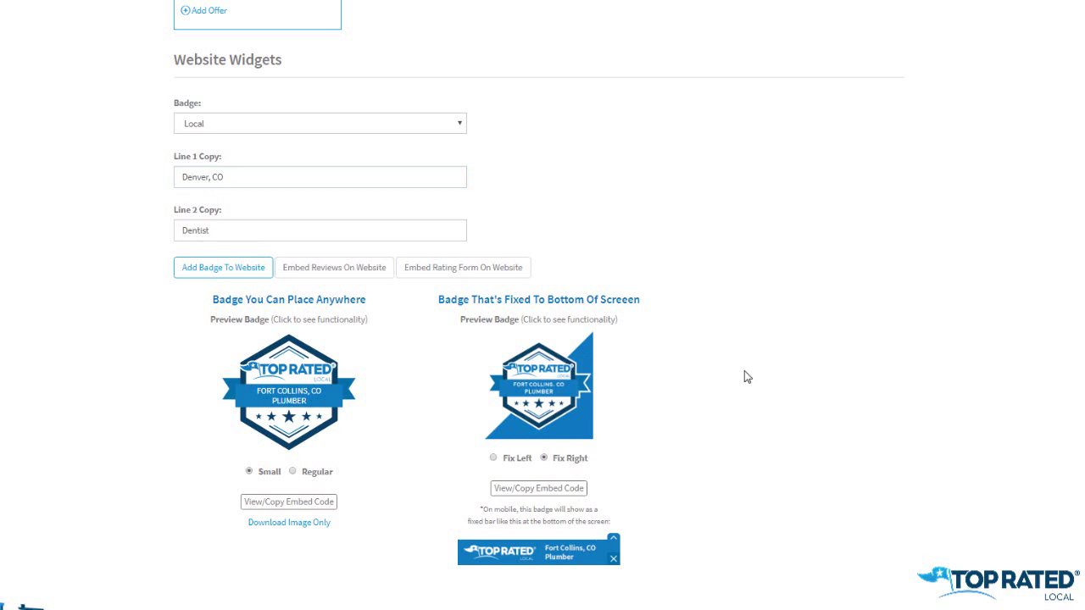
pyautogui.scroll(1, 792, 438)
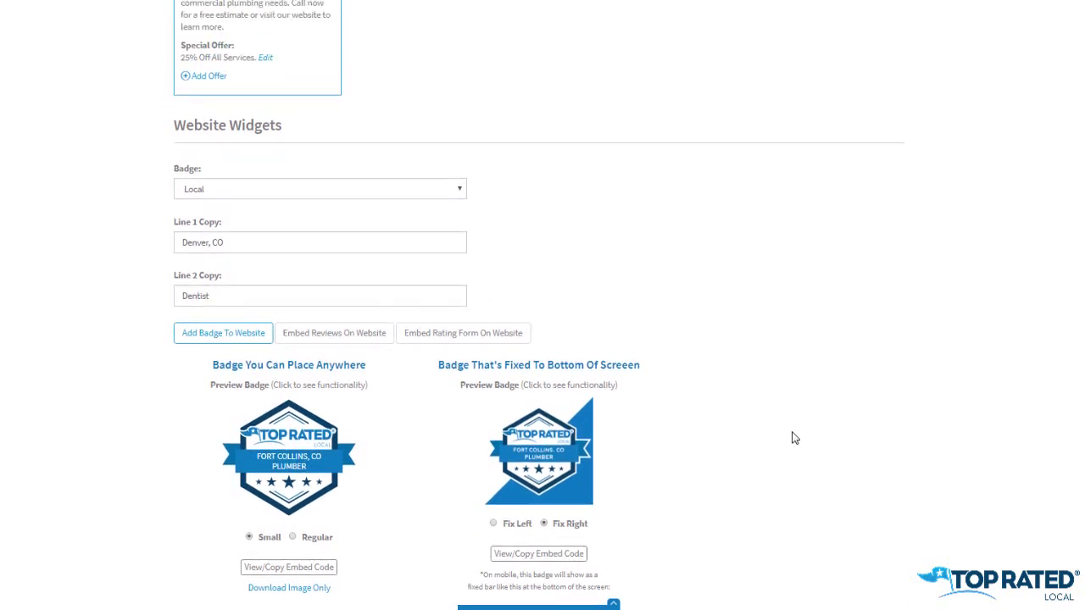